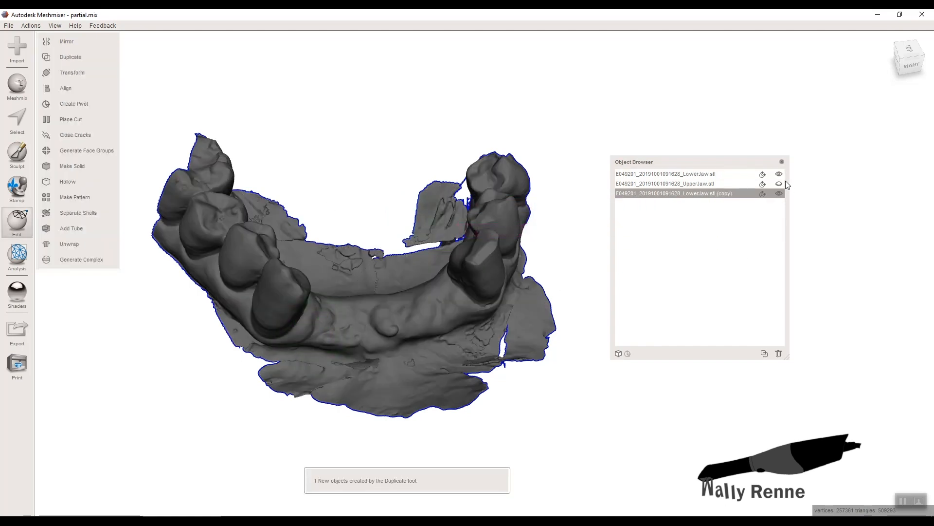
Hide the original lower jaw and paint a clasp band around the outer base of one canine with a size 25 selection brush.
left_click(779, 175)
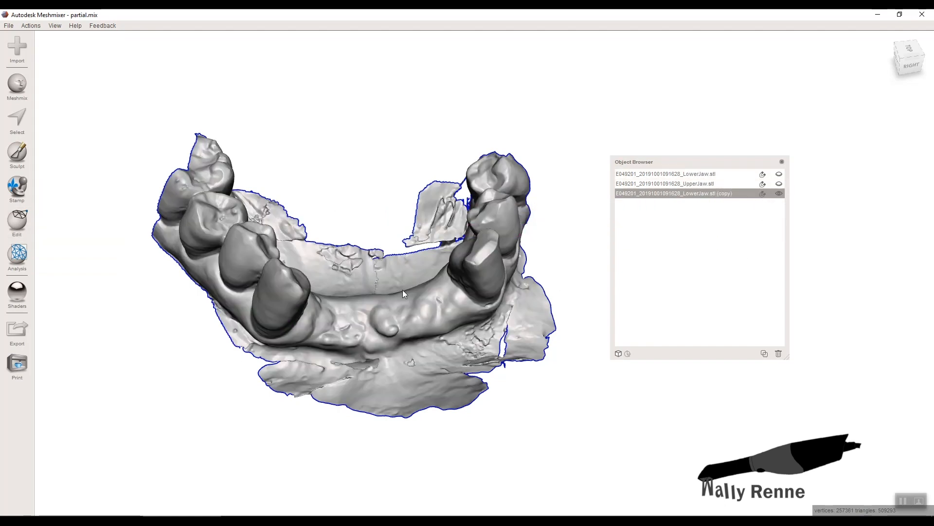
right_click_drag(410, 290, 412, 279)
left_click(23, 131)
right_click_drag(326, 270, 443, 271)
left_click(62, 111)
mouse_move(375, 256)
right_mouse_down()
mouse_move(413, 326)
mouse_move(378, 296)
mouse_move(363, 266)
right_mouse_up()
scroll(412, 326, "up", 3)
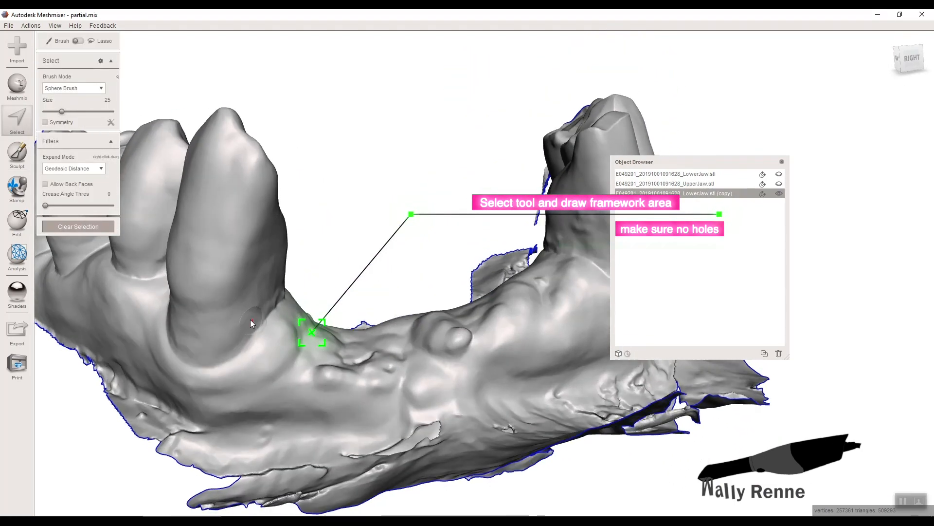
right_click_drag(252, 320, 281, 312)
left_click_drag(270, 246, 252, 328)
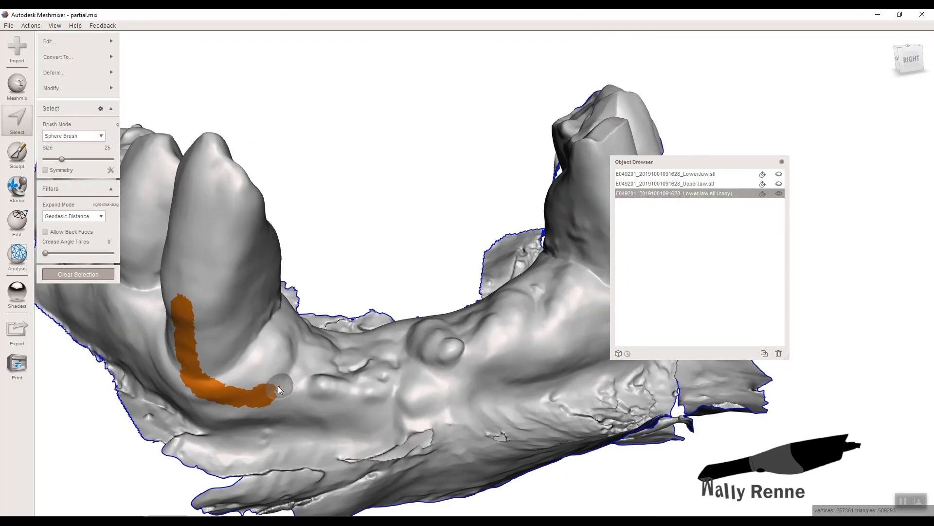
Extend the selection from the clasp band onto the canine's lingual surface and along the lingual side of the toothless ridge.
right_click_drag(279, 385, 286, 363)
left_click_drag(285, 362, 249, 303)
mouse_move(250, 303)
right_mouse_down()
mouse_move(229, 312)
mouse_move(229, 329)
right_mouse_up()
mouse_move(228, 328)
left_mouse_down()
mouse_move(220, 310)
mouse_move(234, 302)
left_mouse_up()
right_click_drag(235, 302, 218, 318)
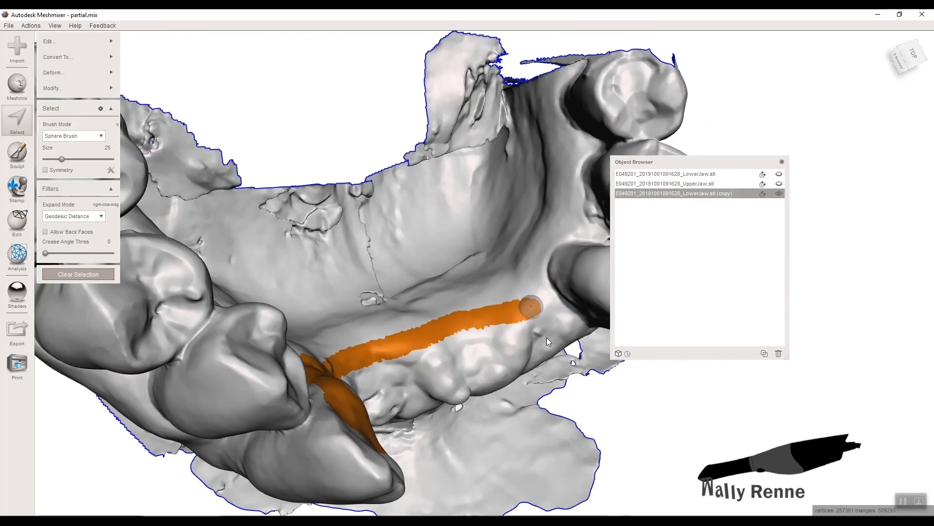
Paint matching clasp and lingual areas on the opposite canine and a band along the ridge's front, closing the framework outline.
right_click_drag(547, 338, 500, 301)
left_click_drag(499, 297, 536, 325)
right_click_drag(535, 325, 509, 270)
left_click_drag(509, 270, 519, 298)
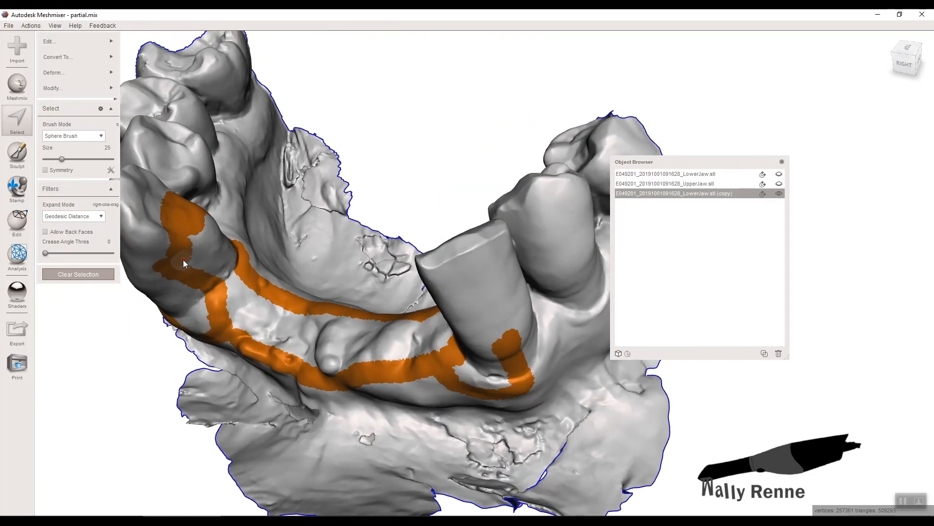
right_click_drag(183, 259, 213, 287)
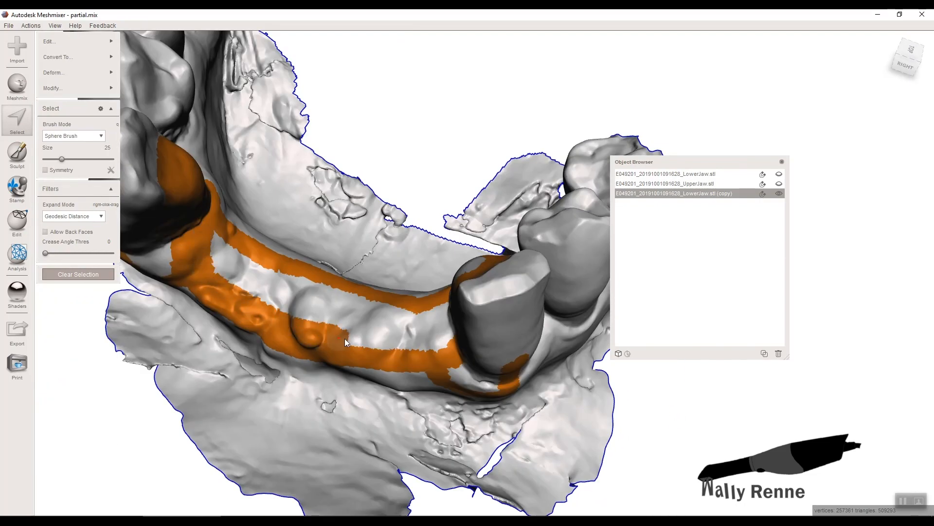
Set the selection brush size to 36 and fill the outlined ridge area between the two canines without leaving holes.
left_click_drag(62, 159, 69, 159)
mouse_move(265, 263)
left_mouse_down()
mouse_move(335, 317)
mouse_move(414, 317)
left_mouse_up()
right_click_drag(413, 316, 447, 326)
left_click_drag(385, 304, 301, 297)
right_click_drag(476, 306, 453, 317)
left_click(485, 309)
Smooth the boundary of the framework selection with smoothness 50, preserve shape 50 and 30 iterations.
key("b")
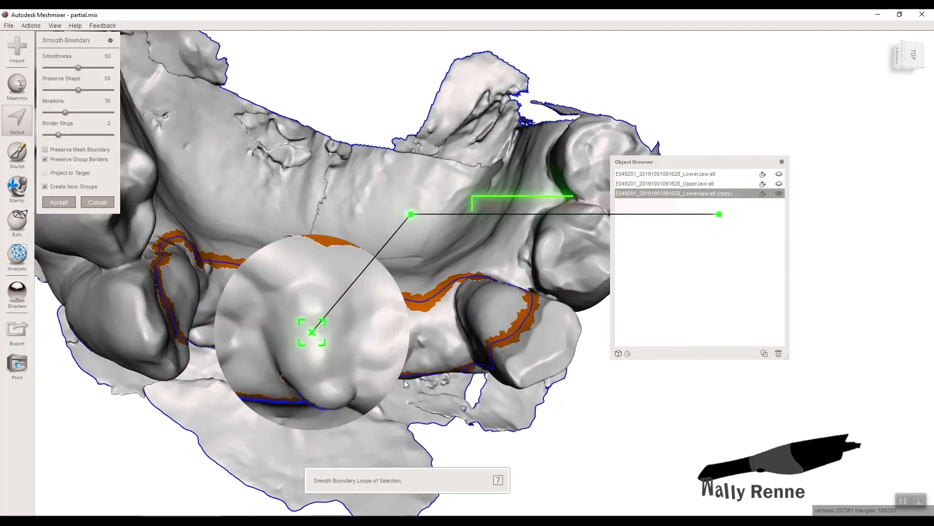
left_click(59, 202)
right_click_drag(457, 348, 428, 278)
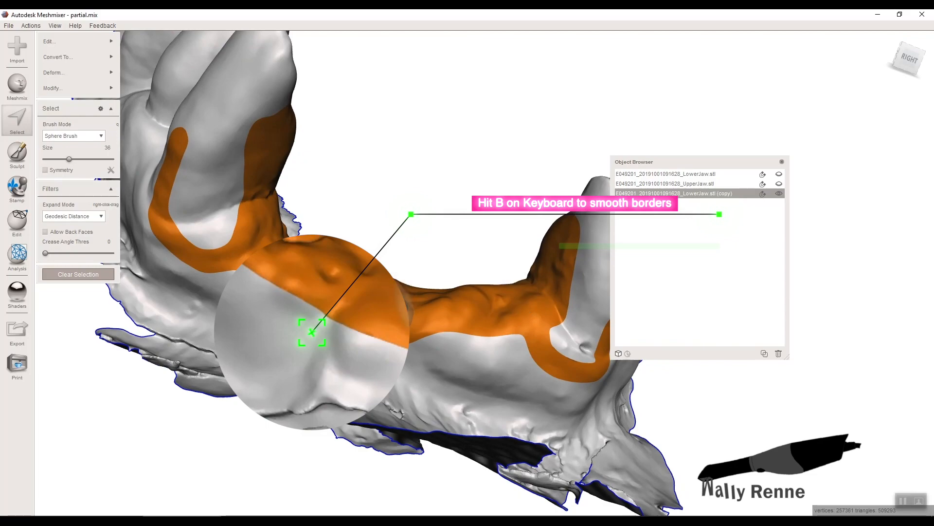
Offset the selected framework area by 0.15 mm, not connected to the jaw surface.
right_click_drag(289, 234, 336, 302)
mouse_move(96, 47)
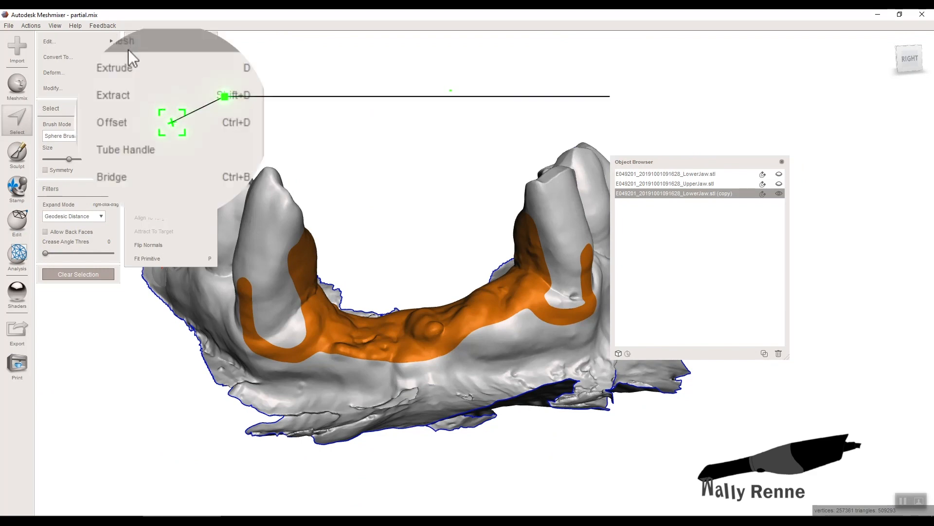
left_click(147, 125)
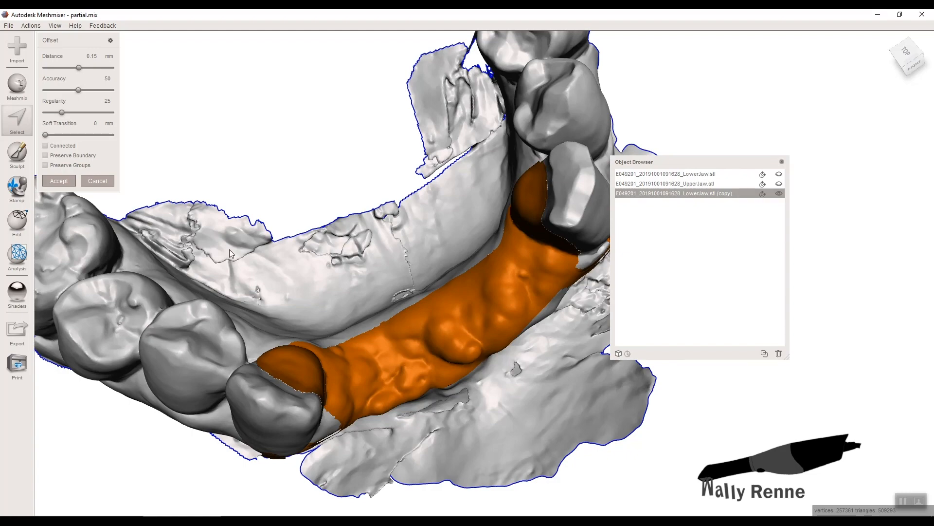
key("Return")
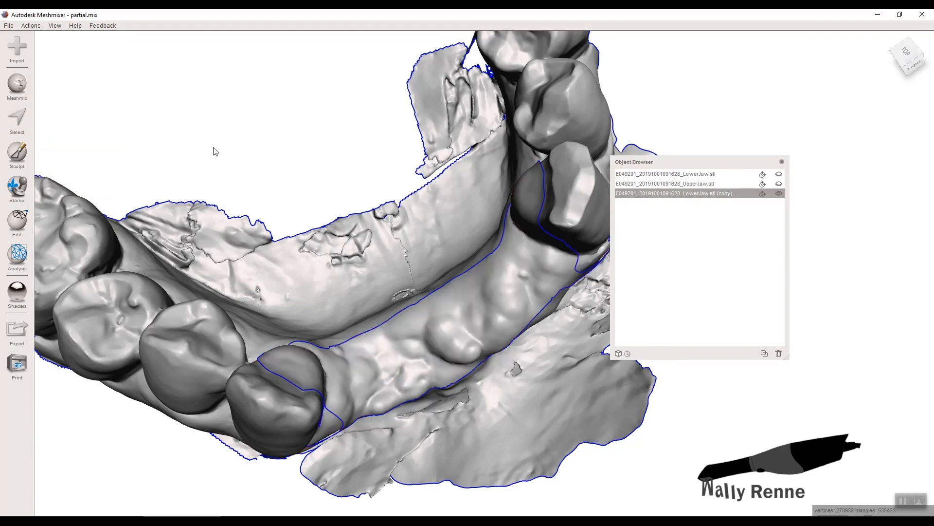
Reselect the offset framework area, separate it into its own object and hide the lower jaw copy.
right_click_drag(248, 246, 102, 212)
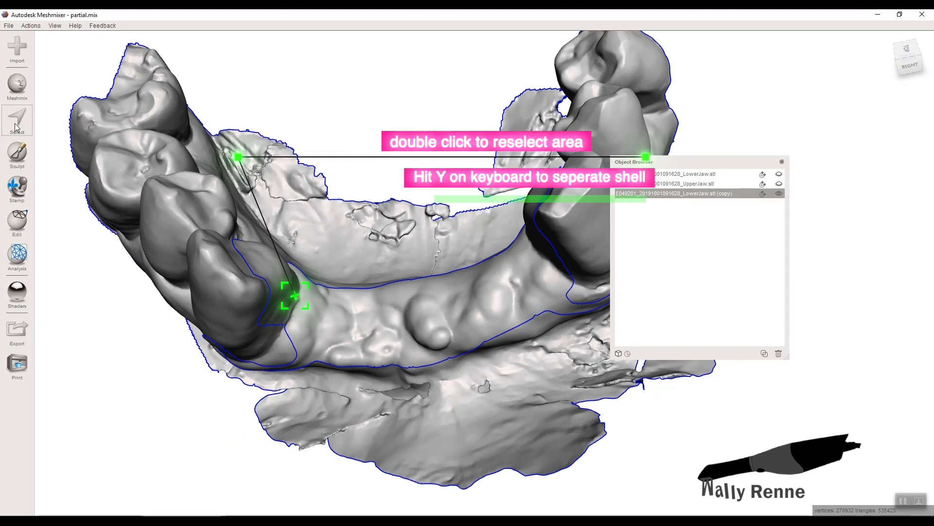
key("s")
double_click(347, 320)
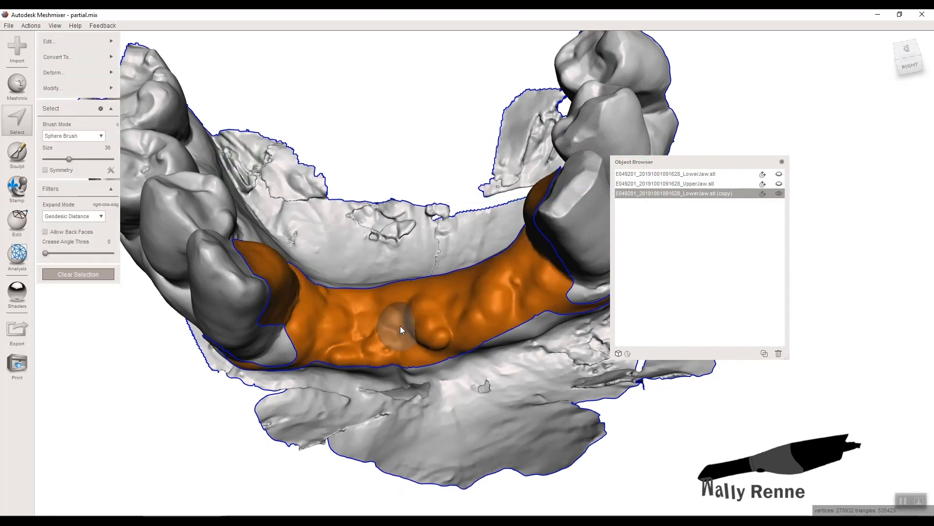
key("y")
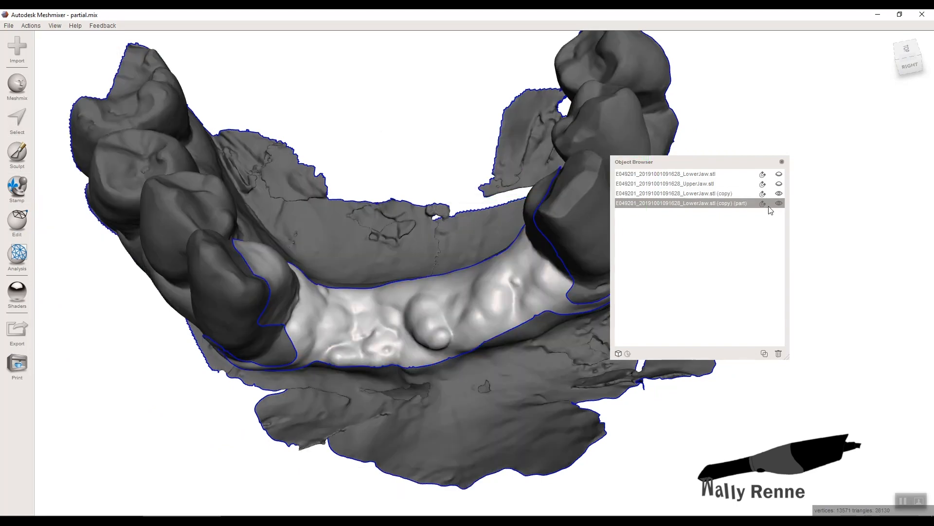
left_click(780, 194)
right_click_drag(479, 329, 471, 211)
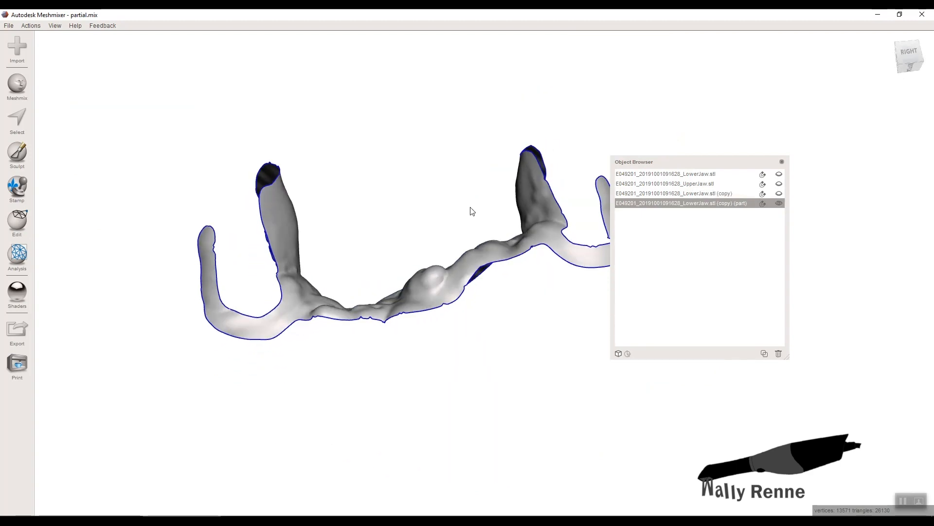
Select the whole framework shell and extrude it 1.5 mm in the Normal direction with end type Offset.
left_click(31, 132)
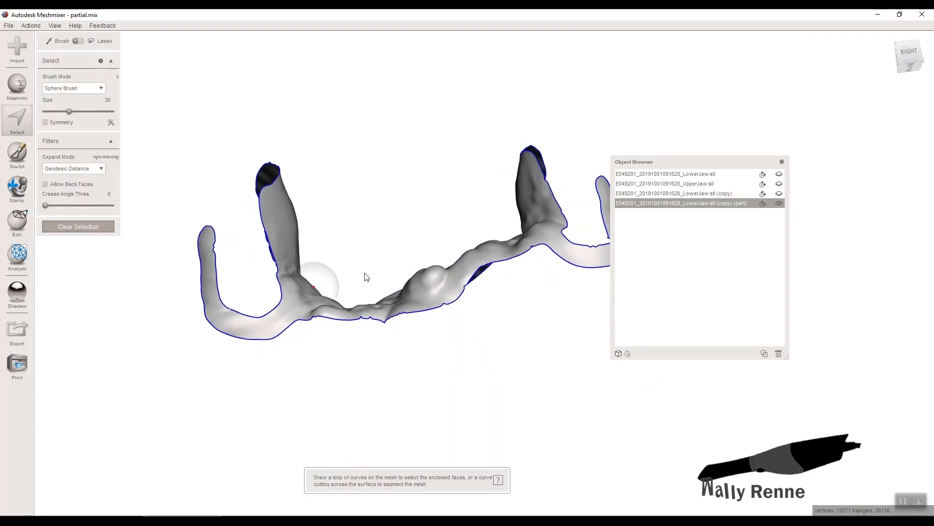
right_click_drag(365, 273, 396, 363)
double_click(387, 327)
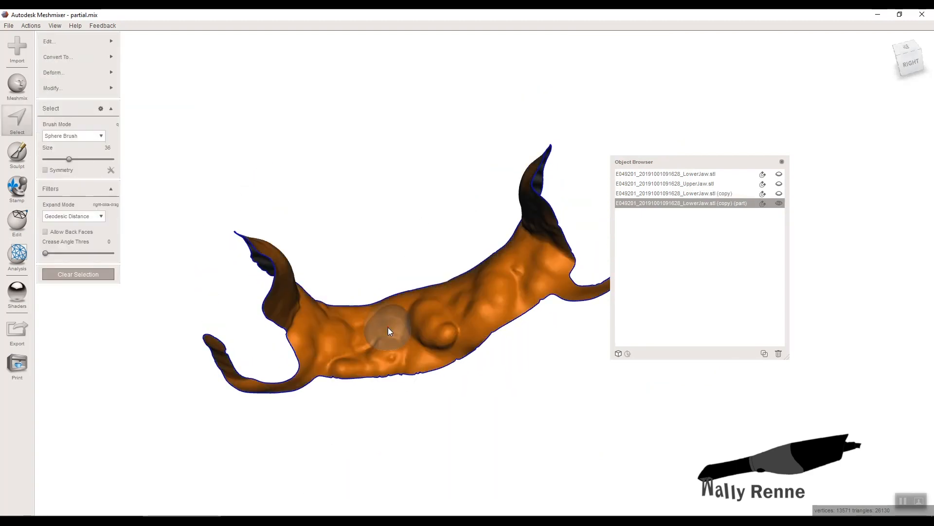
mouse_move(106, 45)
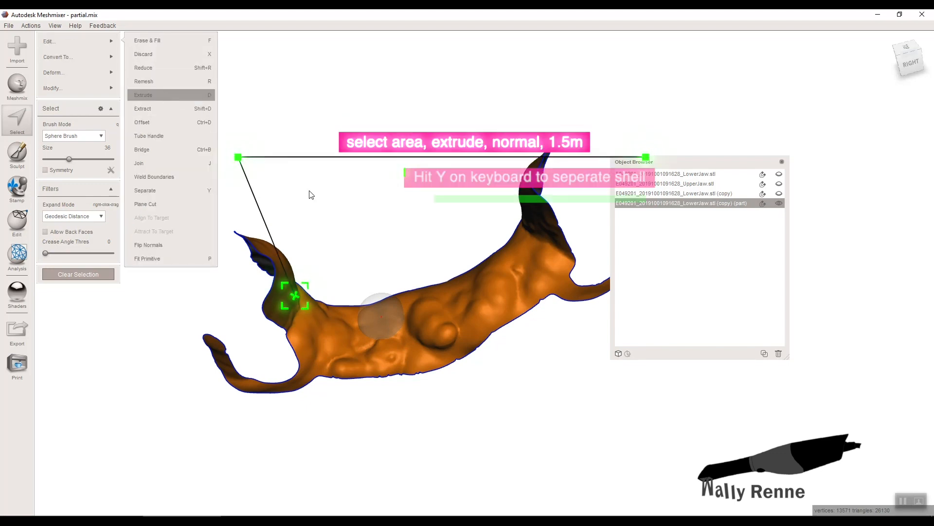
left_click(165, 95)
left_click(109, 132)
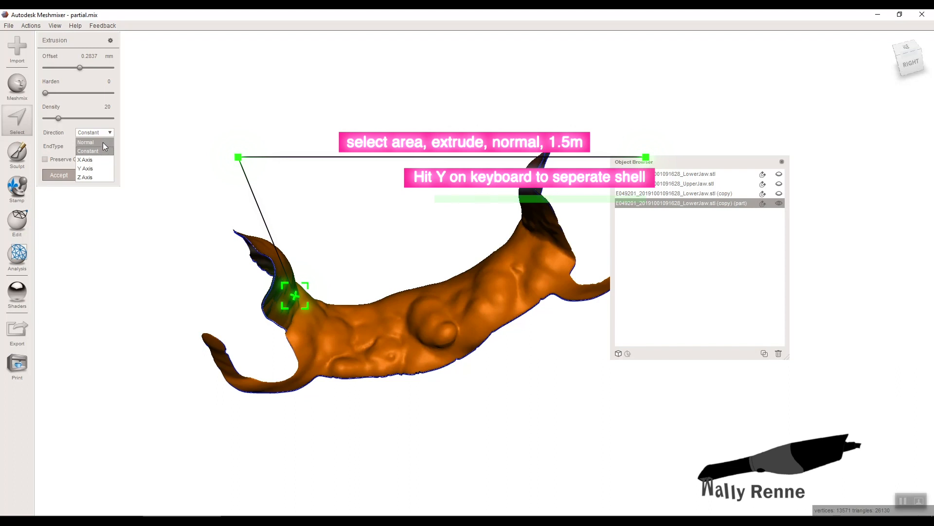
left_click(103, 143)
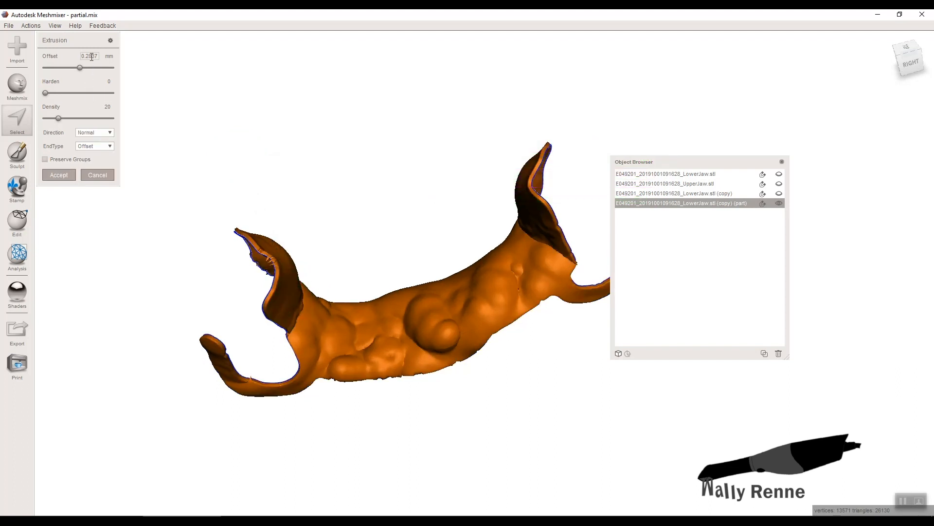
left_click(94, 57)
left_click_drag(98, 57, 86, 57)
left_click_drag(85, 57, 80, 57)
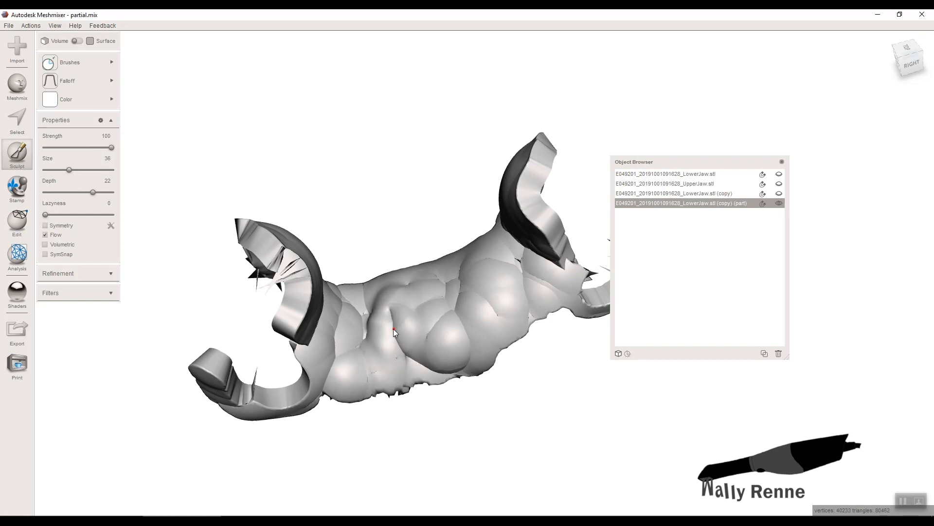
Smooth the bumpy surface of the extruded framework across the ridge with a sculpting brush.
mouse_move(401, 361)
left_mouse_down()
mouse_move(457, 308)
mouse_move(463, 355)
left_mouse_up()
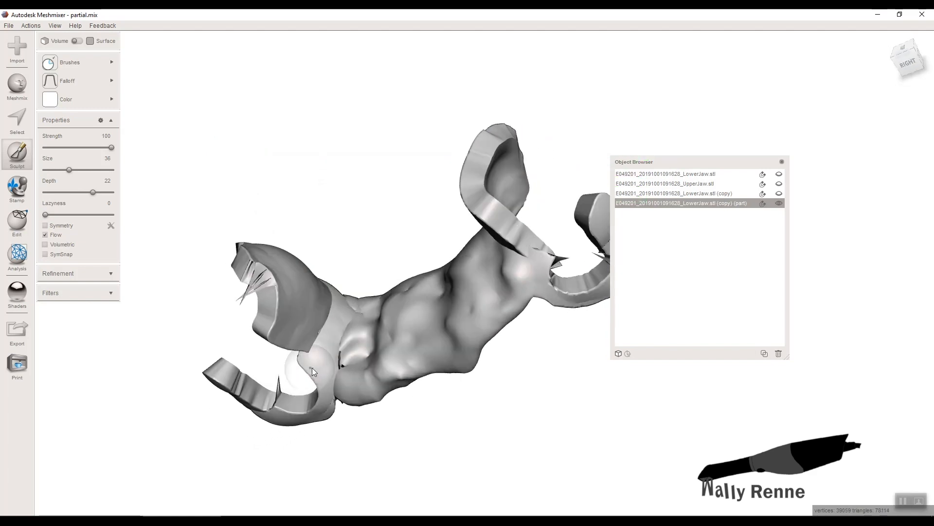
mouse_move(339, 368)
right_mouse_down()
mouse_move(376, 338)
mouse_move(385, 370)
right_mouse_up()
scroll(386, 370, "up", 3)
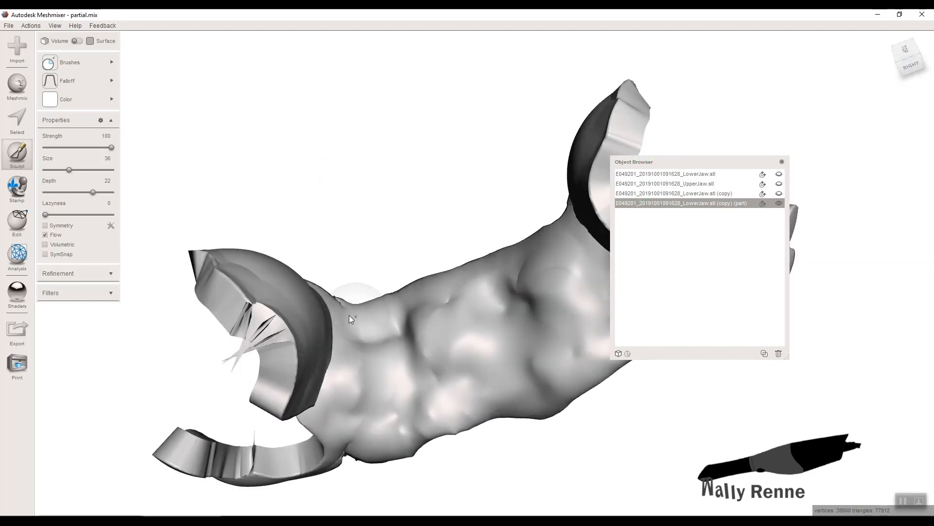
right_click_drag(495, 287, 516, 282)
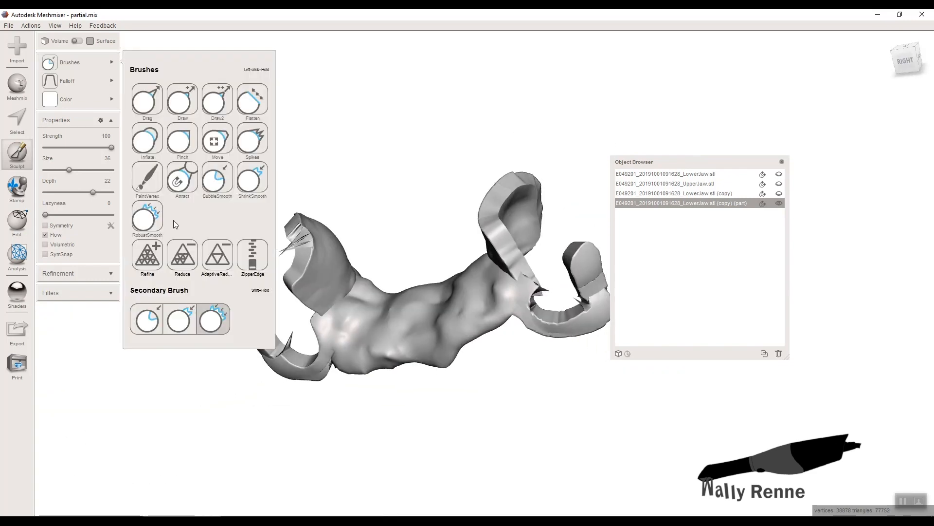
Clean up the jagged edges of the framework's clasps and lingual plates with the sculpting brushes.
left_click(173, 220)
mouse_move(252, 315)
right_mouse_down()
mouse_move(458, 329)
mouse_move(477, 372)
mouse_move(451, 207)
mouse_move(428, 238)
mouse_move(344, 167)
mouse_move(411, 121)
mouse_move(389, 161)
mouse_move(430, 349)
mouse_move(268, 393)
mouse_move(490, 322)
mouse_move(134, 143)
right_mouse_up()
key("space")
left_click(185, 104)
right_click_drag(331, 302, 360, 343)
right_click_drag(508, 273, 633, 240)
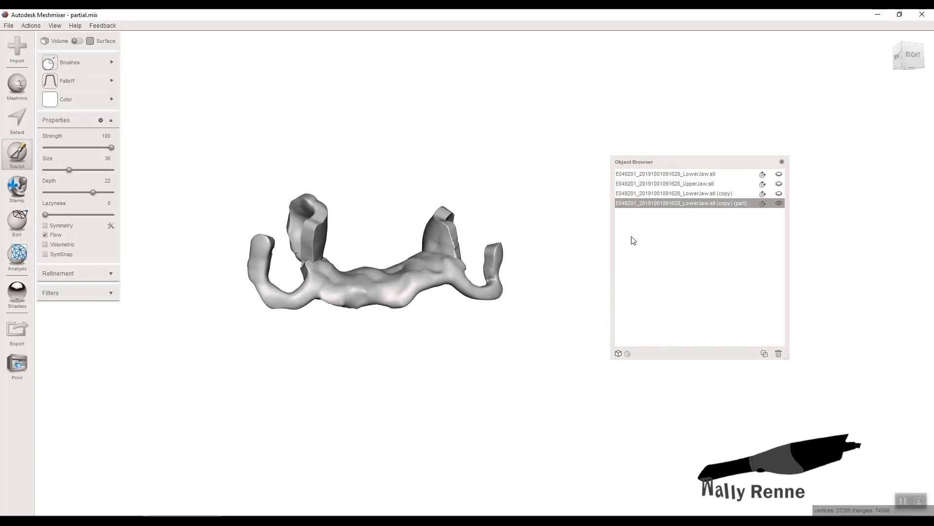
Show the lower jaw copy again and find the MANDIBLE arch in the Christian Brenes Pontic Library.
left_click(779, 194)
left_click(17, 85)
left_click(53, 46)
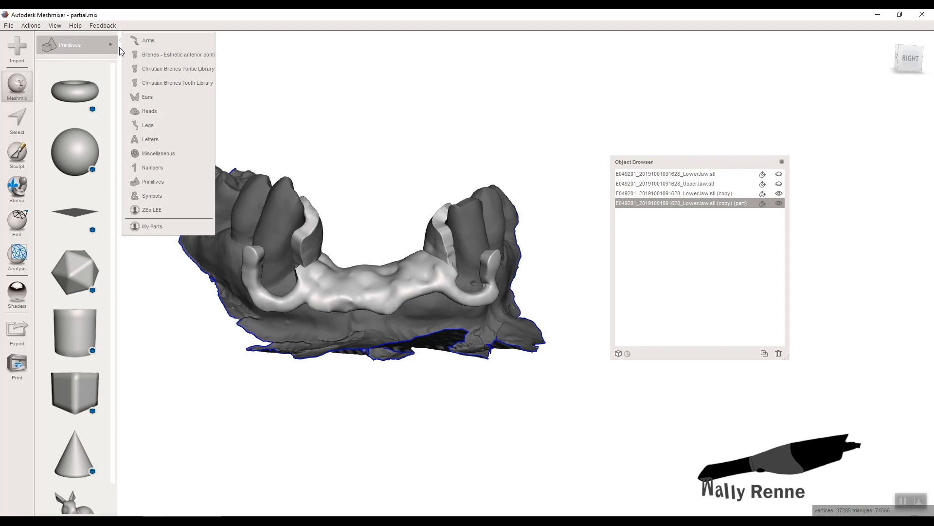
left_click(145, 58)
scroll(54, 319, "down", 15)
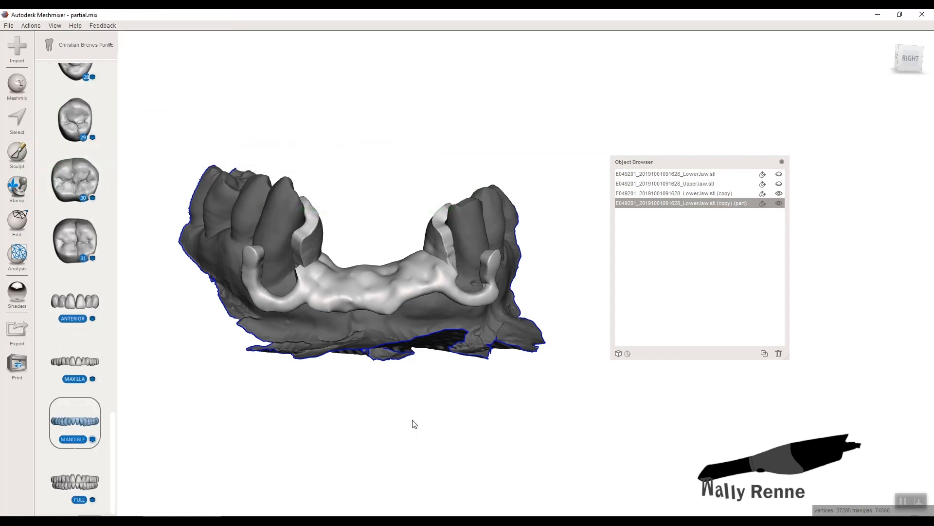
Place the MANDIBLE tooth arch over the framework, stretched in height to a Y scale of about 1.5.
left_click_drag(413, 420, 415, 425)
right_click_drag(409, 234, 410, 311)
left_click_drag(432, 442, 423, 272)
right_click_drag(419, 331, 418, 253)
left_click_drag(417, 205, 418, 232)
left_click_drag(417, 228, 417, 219)
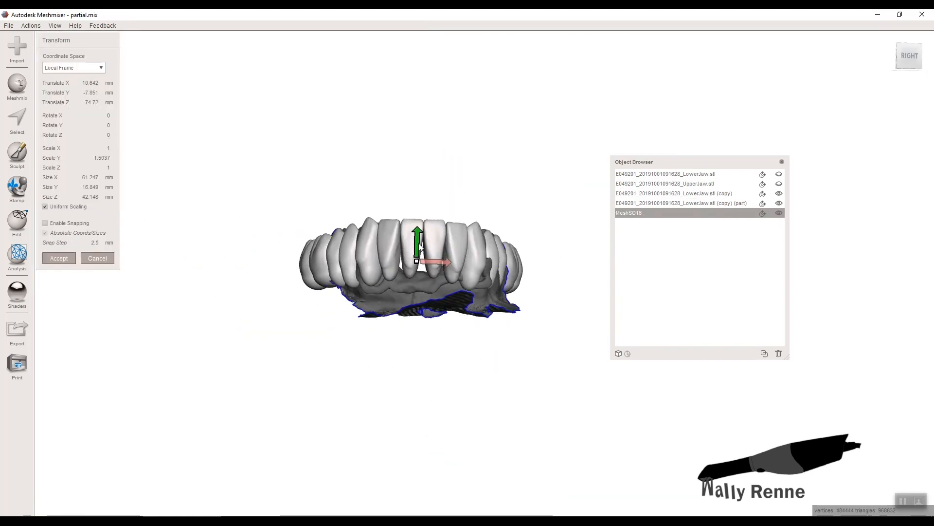
right_click_drag(438, 389, 419, 390)
left_click(58, 258)
Select and discard the surplus library teeth on both sides, keeping only the four incisors.
left_click(17, 121)
double_click(208, 260)
double_click(269, 263)
left_click(99, 42)
left_click(146, 54)
left_click(17, 120)
double_click(285, 303)
double_click(326, 302)
double_click(373, 303)
left_click(100, 41)
left_click(146, 54)
Transform the four incisors to fit the gap between the canines and seat them on the framework.
right_click_drag(233, 214, 278, 211)
left_click(17, 223)
left_click(55, 73)
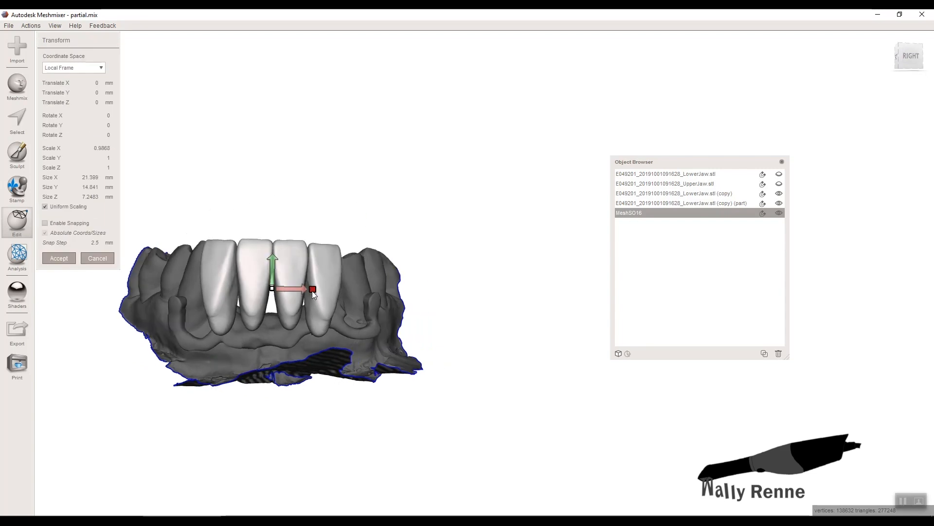
right_click_drag(280, 292, 281, 391)
middle_click_drag(283, 395, 253, 214)
left_click_drag(302, 340, 290, 339)
right_click_drag(258, 336, 258, 236)
scroll(258, 237, "up", 4)
mouse_move(339, 279)
left_mouse_down()
mouse_move(348, 278)
mouse_move(320, 253)
left_mouse_up()
left_click(59, 258)
Check the incisors against the upper jaw in the bite, then hide the upper jaw and the lower jaw copy.
left_click(779, 184)
scroll(312, 292, "up", 3)
right_click_drag(301, 292, 323, 305)
middle_click_drag(323, 305, 396, 322)
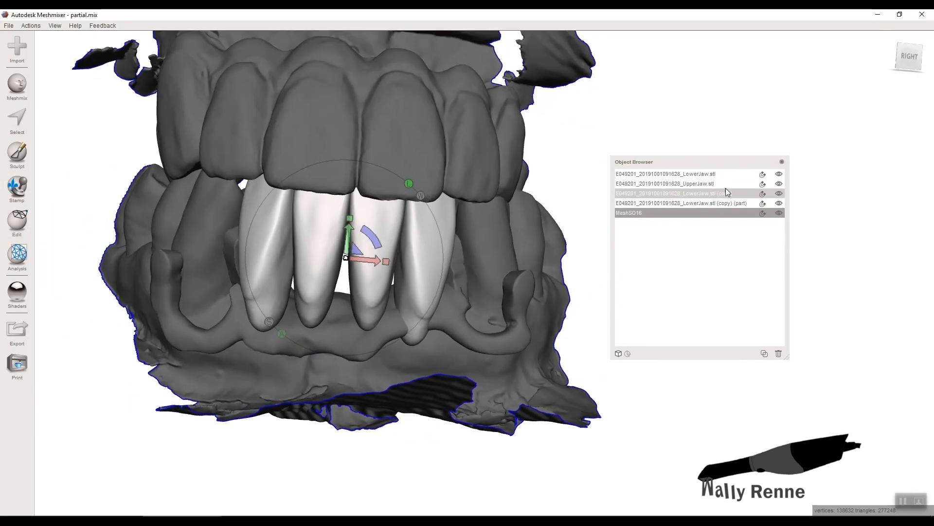
left_click(779, 184)
left_click(779, 193)
left_click(682, 203, "shift")
Select the end incisor with the longest root tip and reposition it slightly on the framework with Transform.
left_click(17, 120)
double_click(419, 253)
right_click_drag(277, 207, 236, 204)
left_click(97, 72)
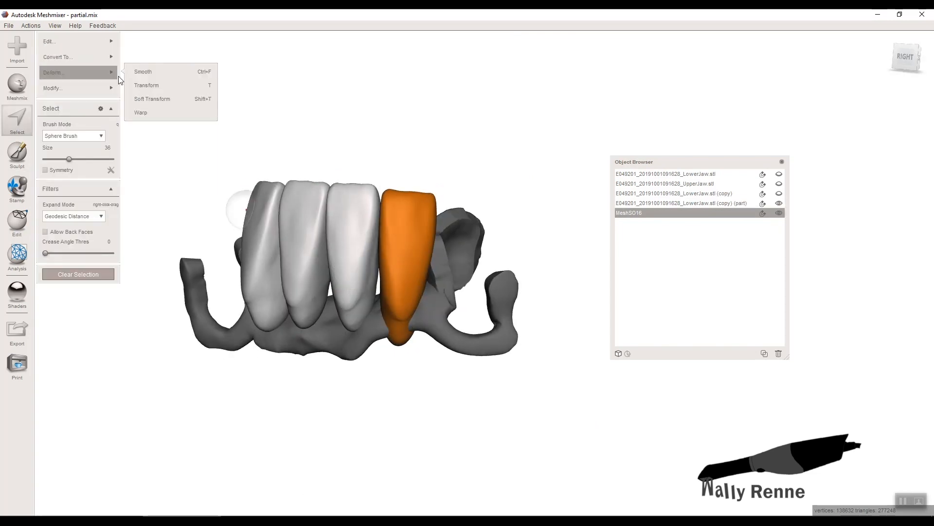
left_click(145, 84)
left_click_drag(404, 247, 403, 257)
mouse_move(413, 244)
right_mouse_down()
mouse_move(370, 242)
mouse_move(375, 261)
mouse_move(353, 190)
mouse_move(336, 190)
right_mouse_up()
left_click(59, 81)
Sculpt back the incisor root tip at the framework's underside and inspect the framework with the teeth hidden and shown.
left_click(25, 149)
right_click_drag(390, 272, 402, 202)
scroll(404, 201, "up", 2)
left_click_drag(405, 194, 401, 206)
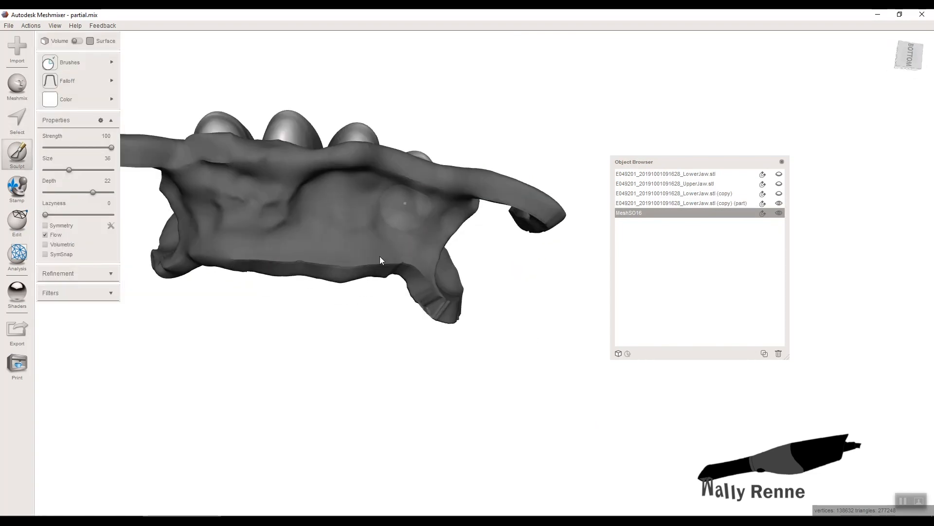
right_click_drag(380, 256, 385, 351)
left_click(779, 212)
left_click(779, 213)
left_click(779, 213)
mouse_move(336, 321)
right_mouse_down()
mouse_move(340, 345)
mouse_move(384, 360)
right_mouse_up()
left_click(780, 213)
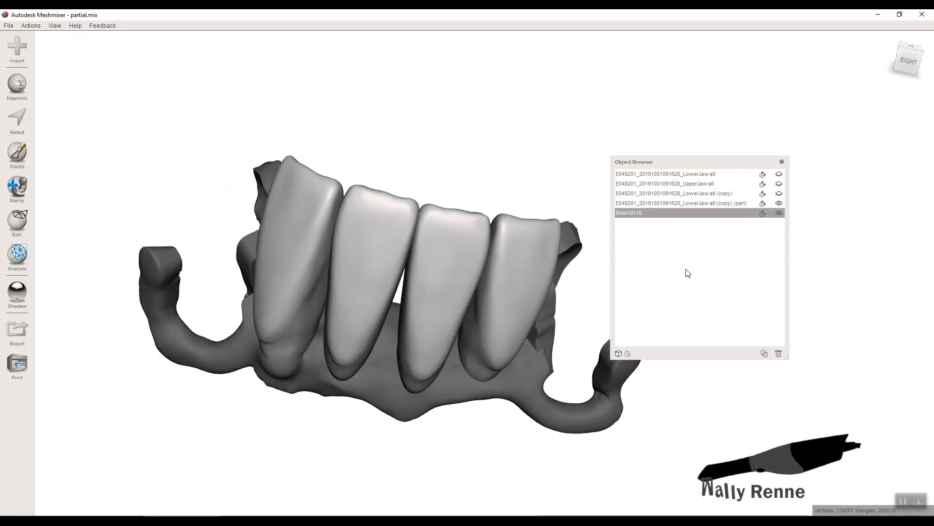
Set the incisor mesh as the target object and make the framework the active object.
left_click(763, 212)
right_click_drag(528, 351, 527, 364)
left_click(527, 365)
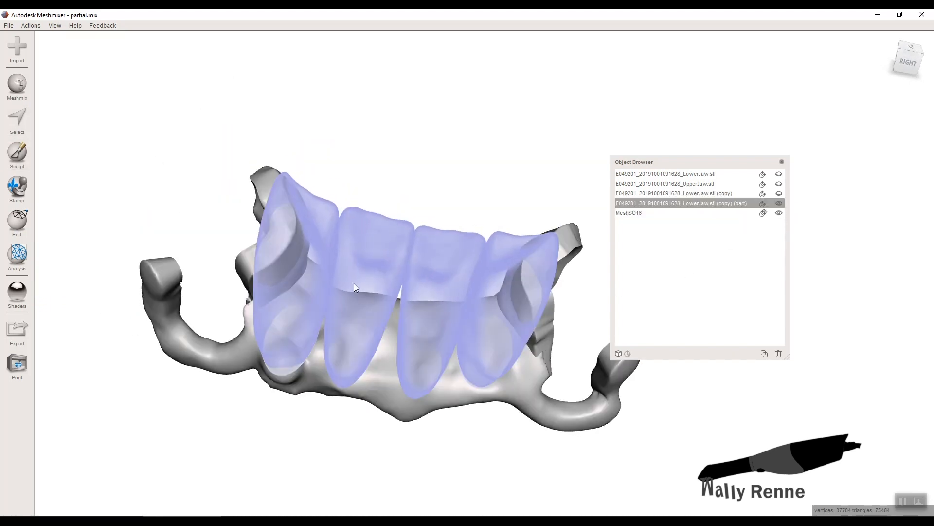
Pull the framework's surface onto the incisor mesh around the tooth bases with the Attract brush at strength 100.
right_click_drag(354, 283, 343, 331)
left_click(17, 153)
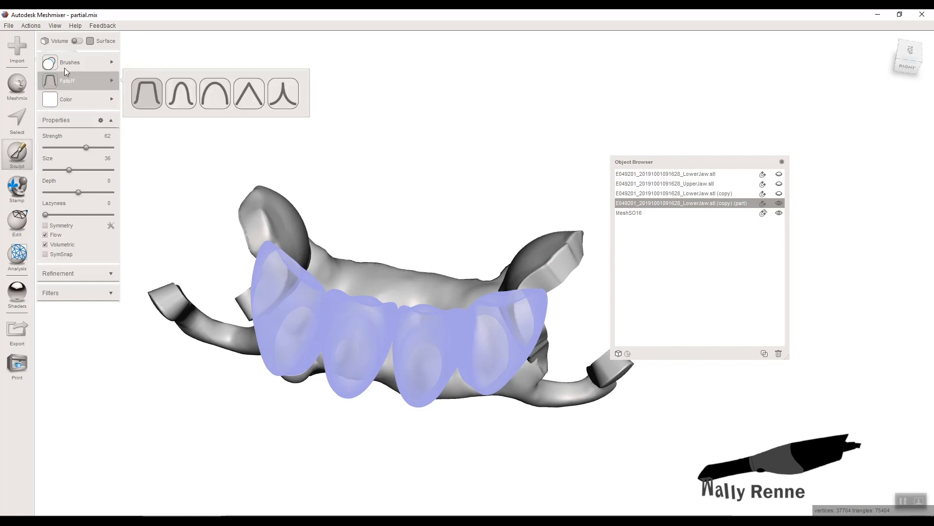
mouse_move(68, 62)
left_click(178, 181)
right_click_drag(349, 287, 345, 304)
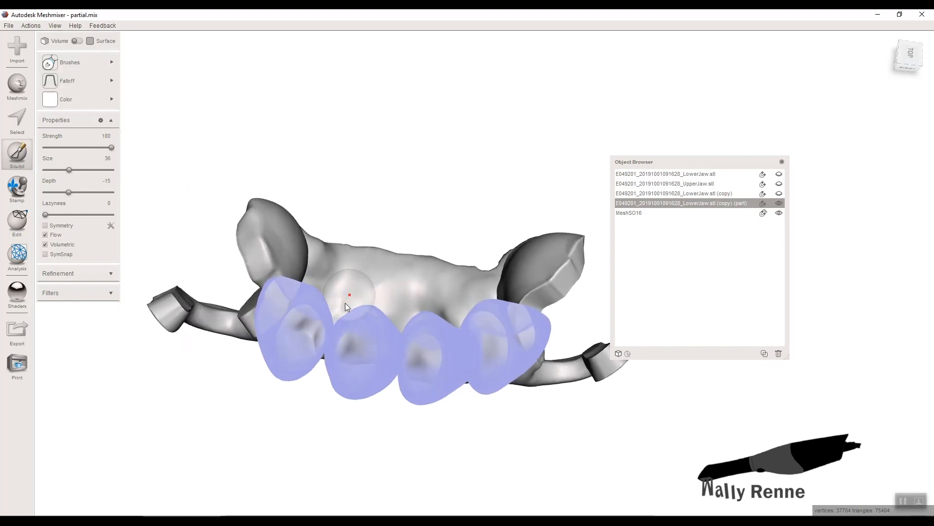
mouse_move(124, 179)
right_mouse_down()
mouse_move(281, 339)
mouse_move(345, 349)
mouse_move(352, 387)
mouse_move(335, 414)
right_mouse_up()
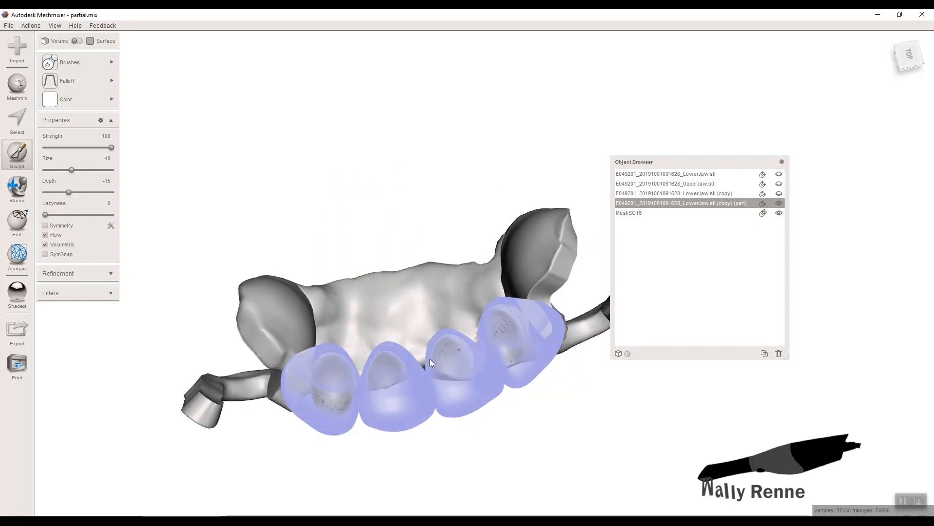
mouse_move(482, 357)
right_mouse_down()
mouse_move(447, 325)
mouse_move(441, 381)
right_mouse_up()
Build up and smooth the framework around and between the incisor root tips with the BubbleSmooth brush.
left_click(70, 63)
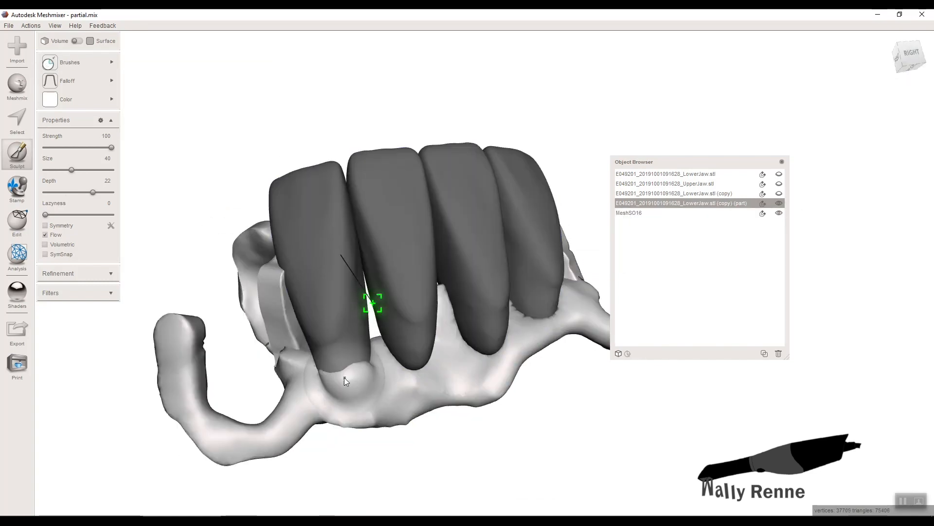
mouse_move(344, 378)
right_mouse_down()
mouse_move(424, 301)
mouse_move(510, 316)
mouse_move(200, 232)
right_mouse_up()
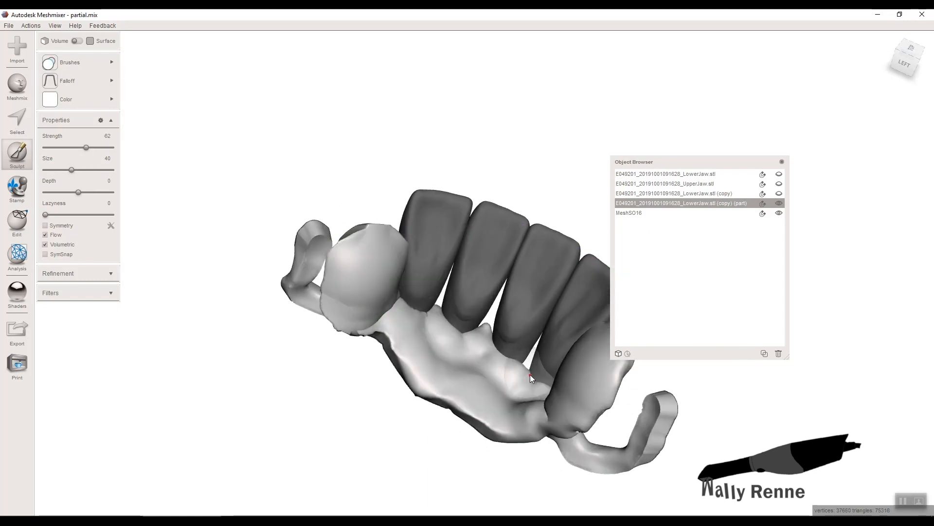
mouse_move(530, 374)
right_mouse_down()
mouse_move(476, 404)
mouse_move(435, 346)
mouse_move(339, 323)
right_mouse_up()
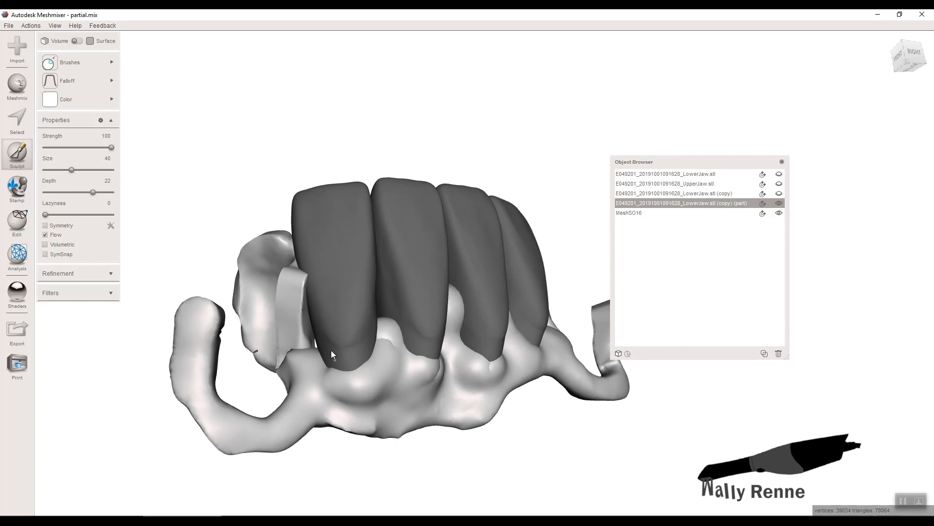
right_click_drag(331, 350, 452, 325)
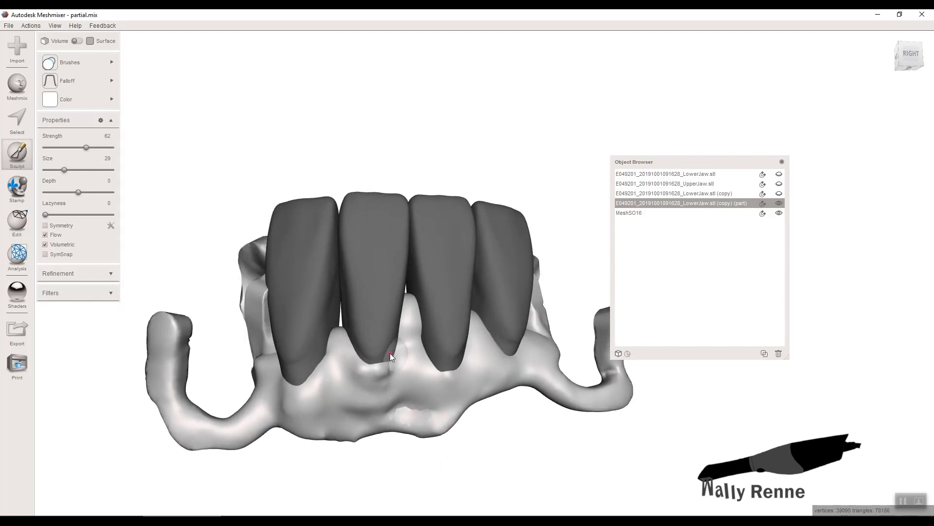
left_click_drag(385, 366, 344, 355)
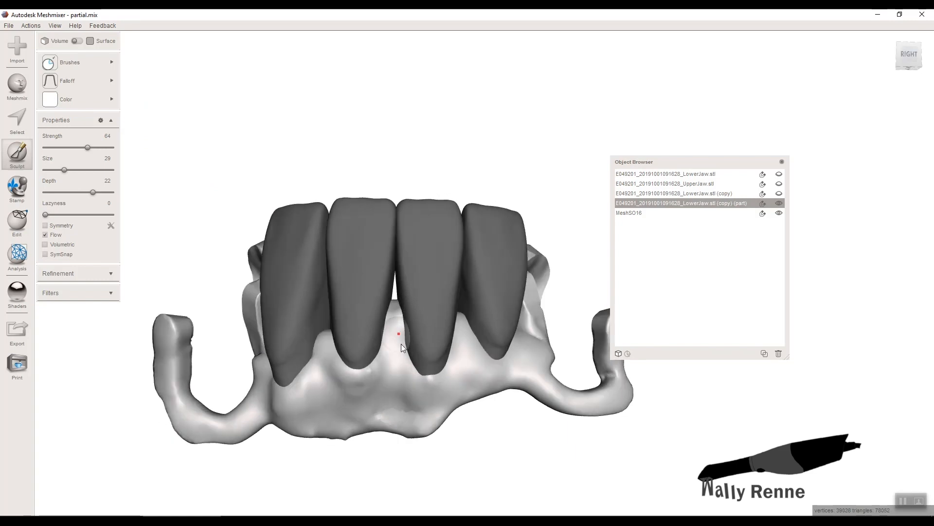
Inspect the clasps against the lower jaw copy, set that copy as the target, and make the framework active.
mouse_move(401, 343)
right_mouse_down()
mouse_move(461, 385)
mouse_move(442, 398)
right_mouse_up()
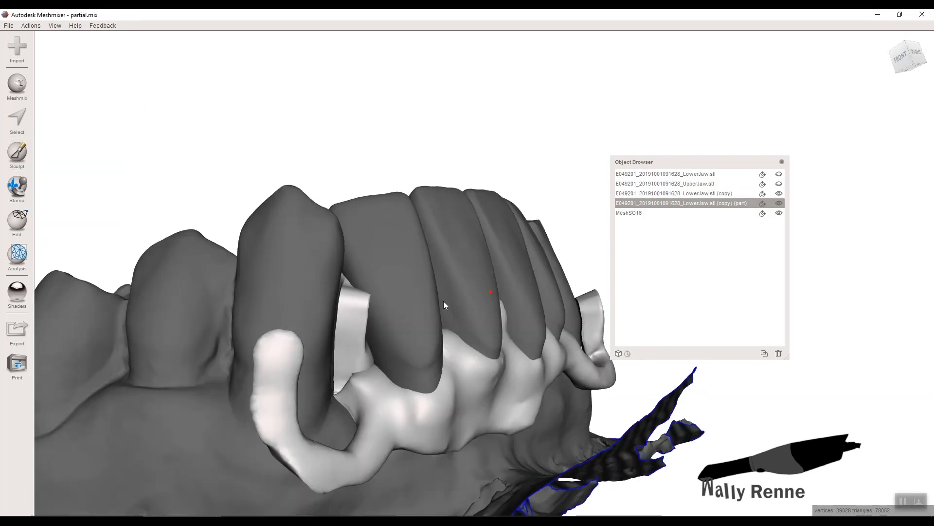
right_click_drag(443, 301, 261, 329)
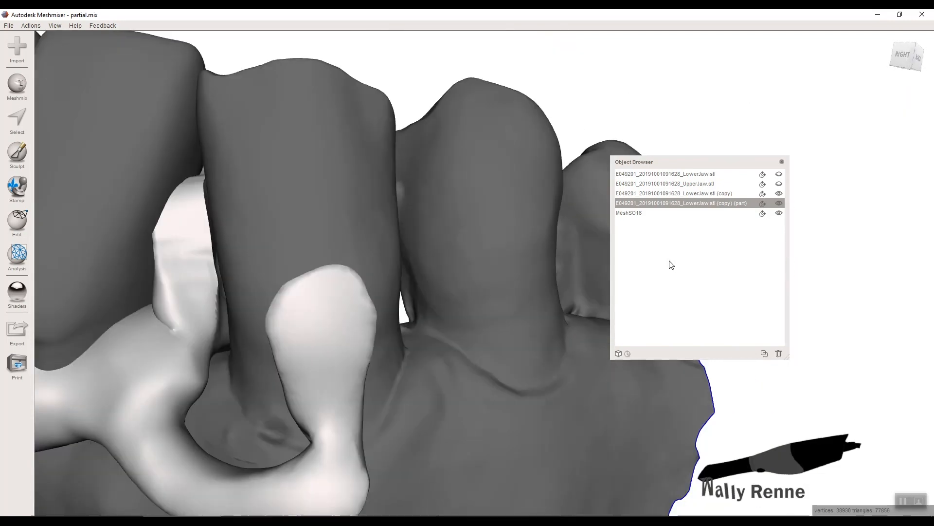
left_click(780, 193)
left_click(779, 193)
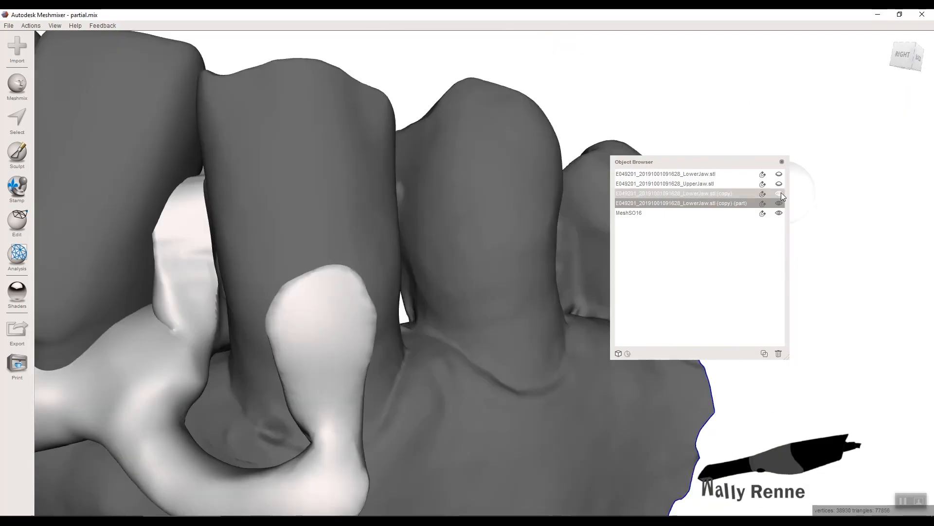
left_click(764, 194)
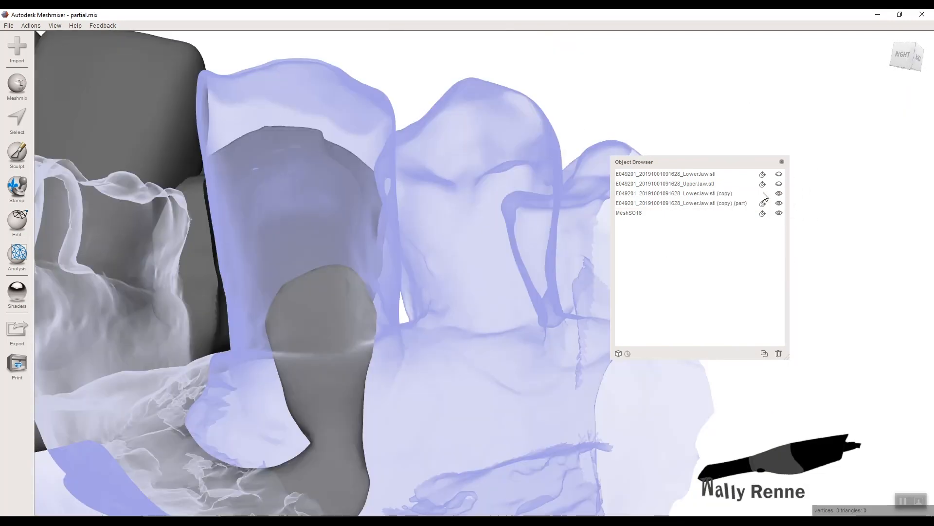
left_click(332, 329)
Adapt the clasps and rests to the lower jaw teeth with the Attract brush at strength 100.
scroll(302, 292, "down", 2)
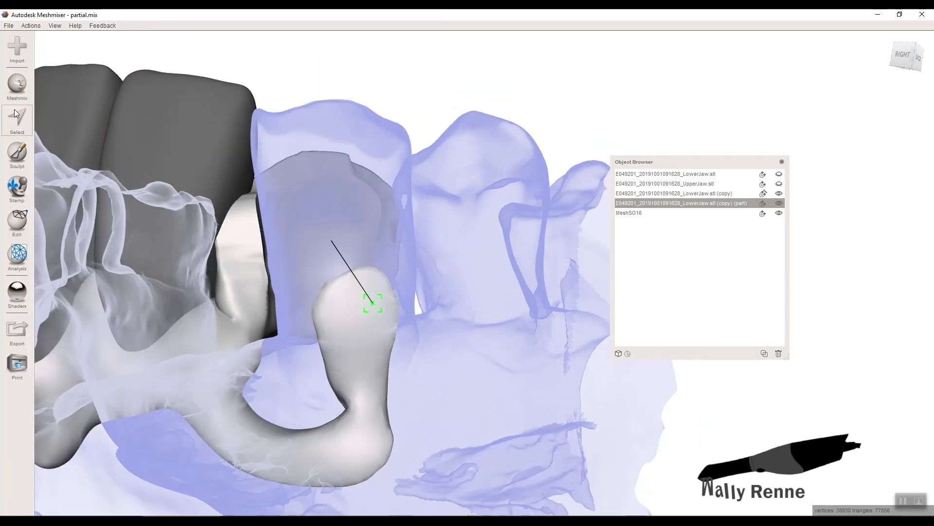
left_click(14, 112)
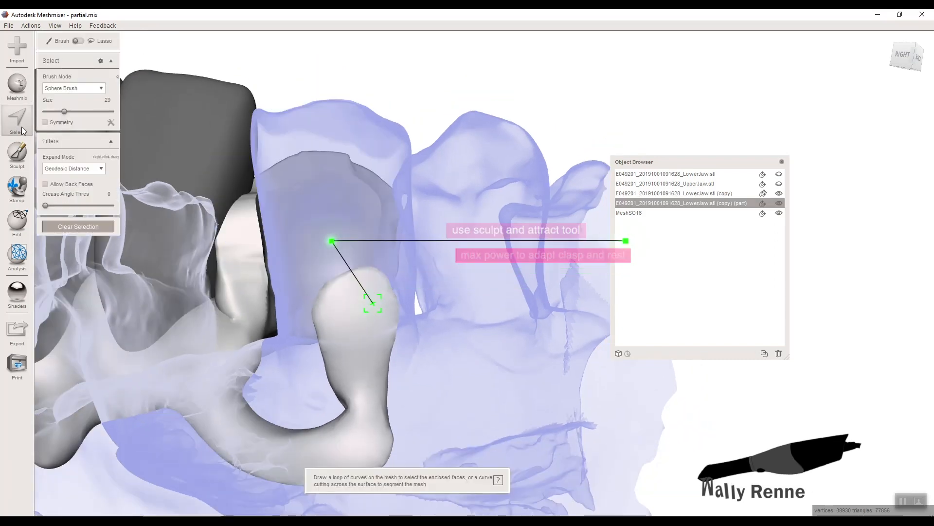
left_click(17, 153)
left_click(95, 68)
left_click(191, 188)
mouse_move(191, 188)
right_mouse_down()
mouse_move(404, 311)
mouse_move(502, 318)
mouse_move(451, 243)
mouse_move(176, 378)
mouse_move(508, 314)
right_mouse_up()
mouse_move(435, 381)
right_mouse_down()
mouse_move(314, 234)
mouse_move(202, 360)
right_mouse_up()
Smooth the inner surface of the clasp tip with the BubbleSmooth brush at strength 64 and size 29.
left_click(101, 59)
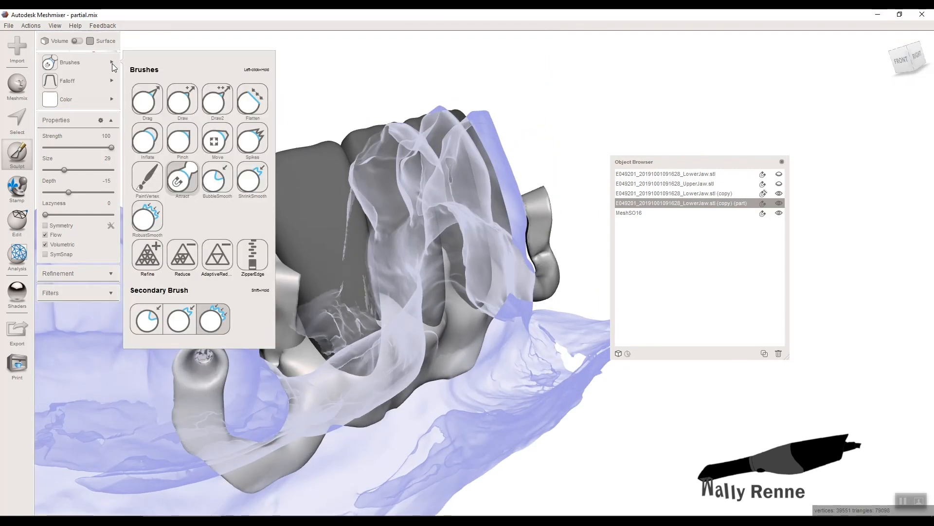
left_click(204, 171)
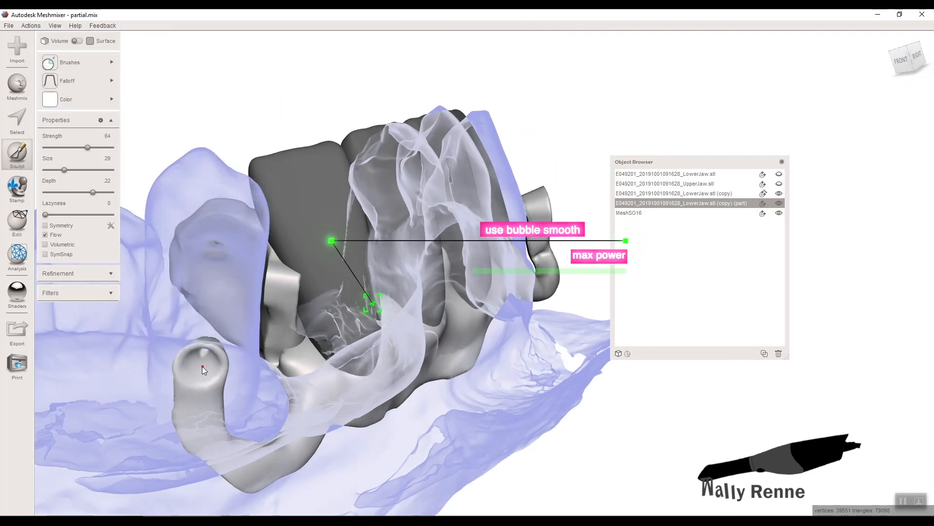
mouse_move(241, 358)
right_mouse_down()
mouse_move(243, 333)
mouse_move(342, 267)
right_mouse_up()
left_click_drag(314, 268, 319, 269)
mouse_move(320, 269)
right_mouse_down()
mouse_move(396, 400)
mouse_move(200, 392)
mouse_move(183, 370)
mouse_move(746, 210)
right_mouse_up()
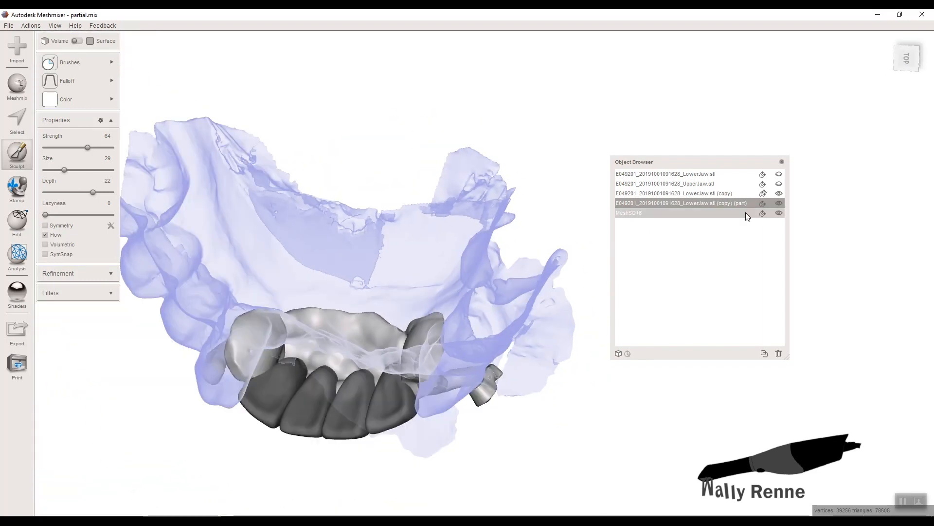
Isolate the incisor mesh and convert it with Make Solid, using solid type Fast, accuracy 128 and mesh density 128.
left_click(779, 203)
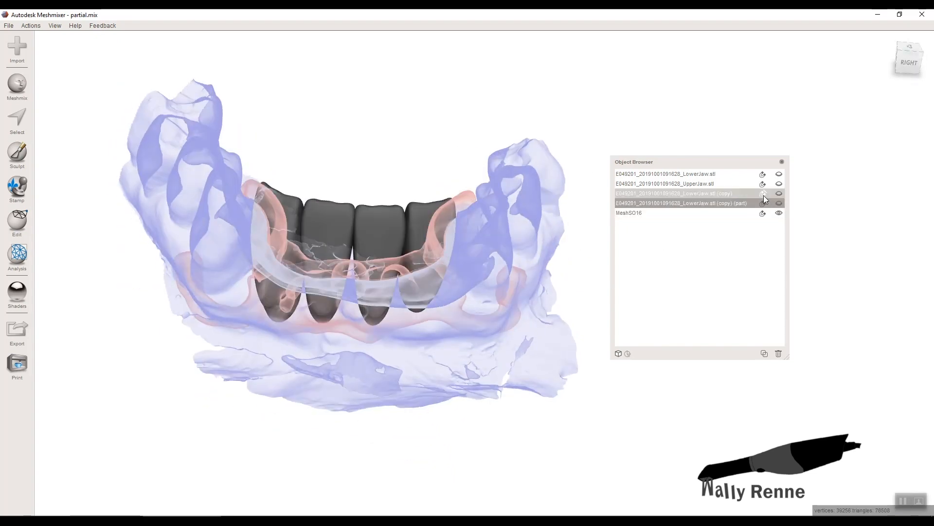
left_click(692, 212)
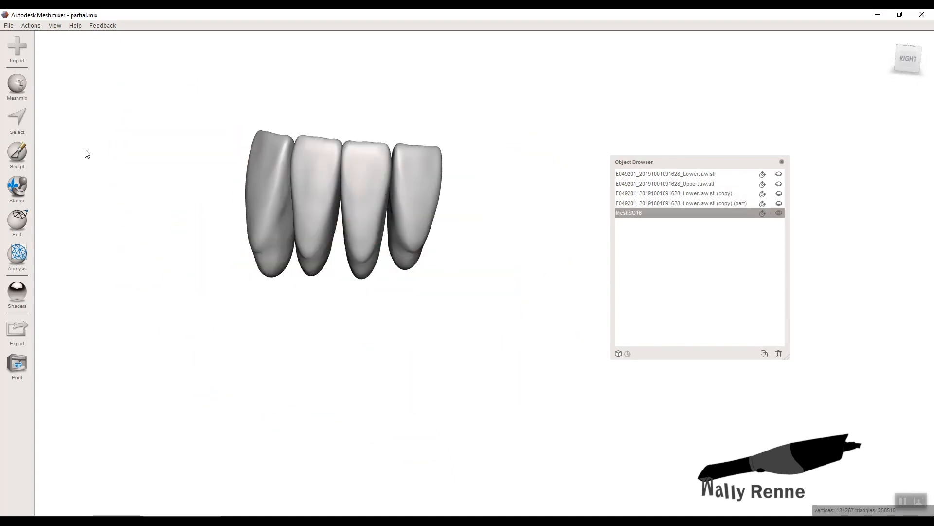
left_click(17, 221)
left_click(73, 163)
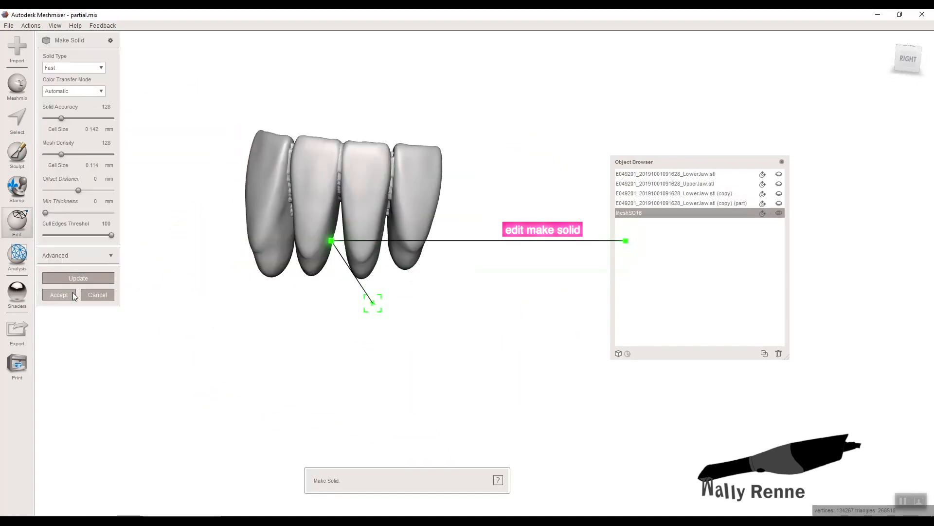
left_click(59, 294)
Show only the framework and smooth its creases with the BubbleSmooth brush at size 53, strength 64 and Volumetric off.
left_click(779, 204)
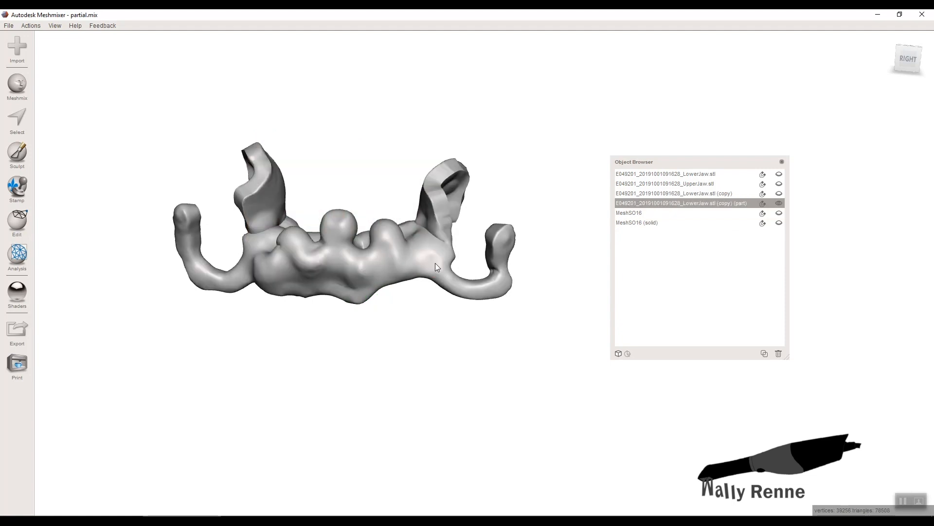
right_click_drag(435, 263, 455, 309)
left_click(18, 156)
left_click(61, 64)
left_click(144, 217)
left_click(80, 170)
left_click_drag(287, 287, 348, 293)
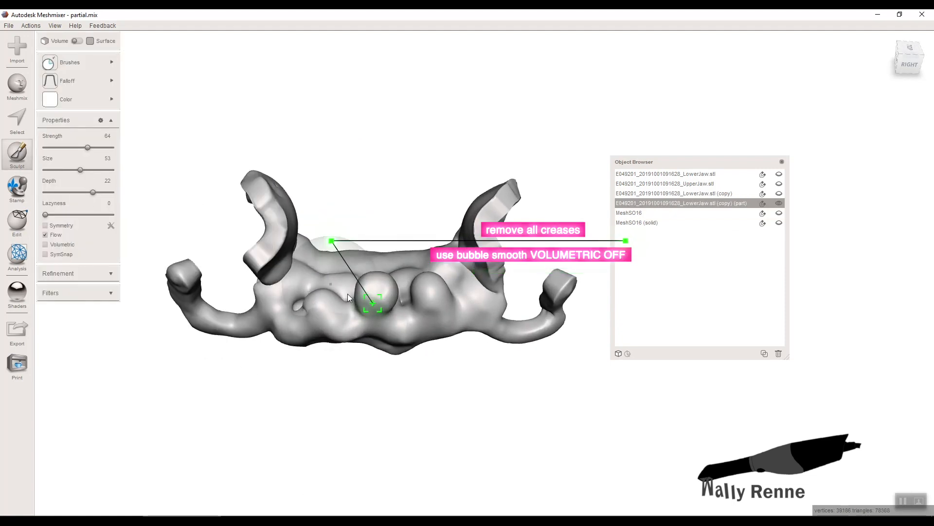
right_click_drag(348, 295, 352, 317)
left_click_drag(351, 318, 327, 339)
Smooth the framework's remaining creases with a smaller brush at maximum strength, checking the surface from several sides.
scroll(327, 338, "up", 2)
left_click_drag(87, 148, 112, 148)
left_click_drag(80, 170, 71, 169)
scroll(358, 330, "up", 4)
mouse_move(359, 333)
left_mouse_down()
mouse_move(223, 393)
mouse_move(243, 377)
mouse_move(421, 366)
left_mouse_up()
right_click_drag(420, 362, 278, 352)
right_click_drag(355, 285, 778, 253)
Convert the smoothed framework into a solid with Make Solid.
left_click(17, 222)
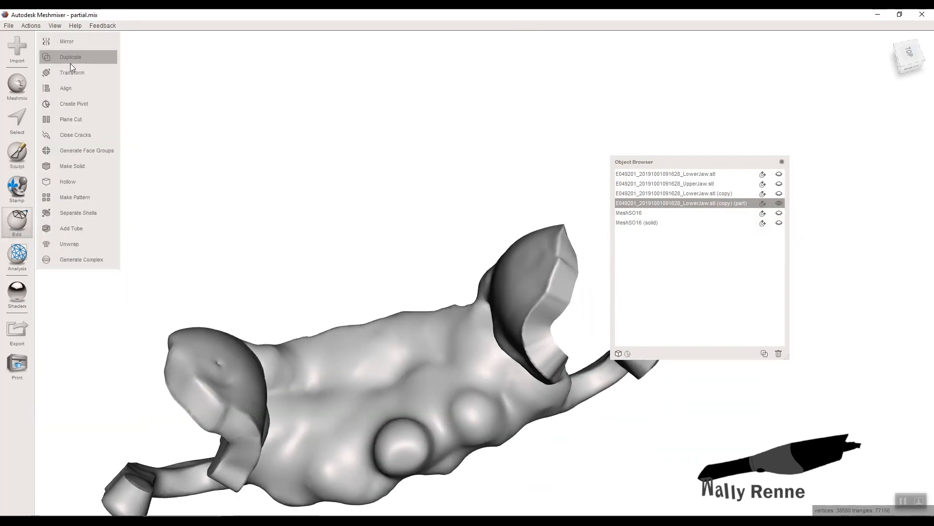
left_click(68, 166)
left_click(63, 287)
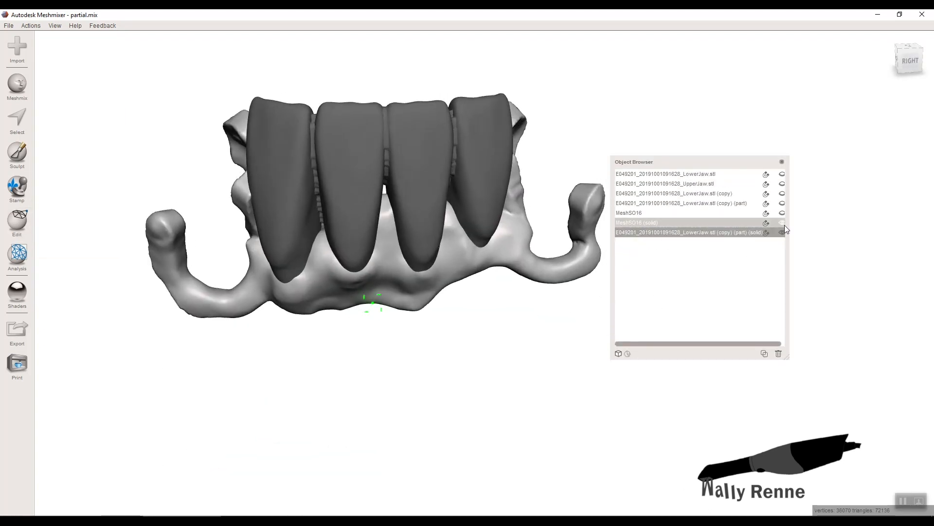
Duplicate the solid incisor mesh shown on the framework and hide the original solid teeth.
left_click(750, 222)
left_click(17, 222)
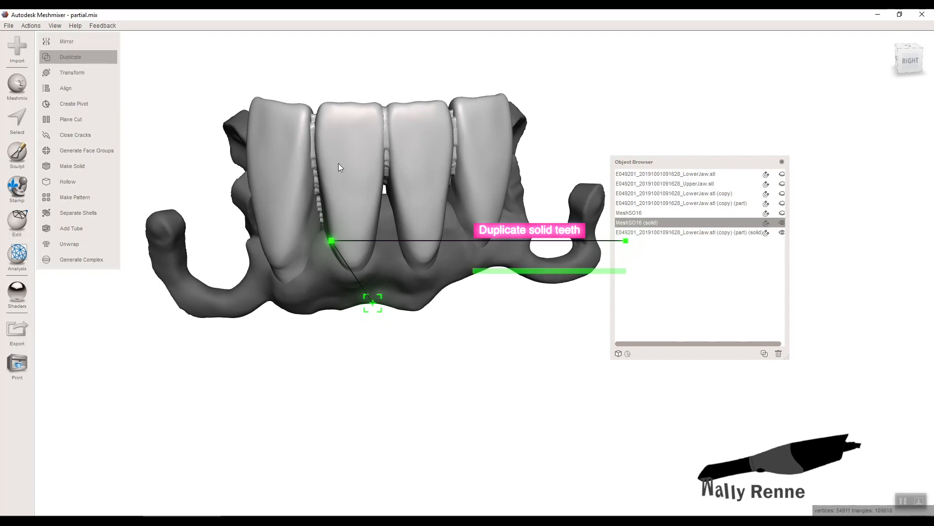
left_click(69, 58)
left_click(781, 222)
Subtract the duplicated incisors from the solid framework with Boolean Difference to form the tooth sockets.
left_click(769, 230)
left_click(735, 239, "shift")
left_click(83, 135)
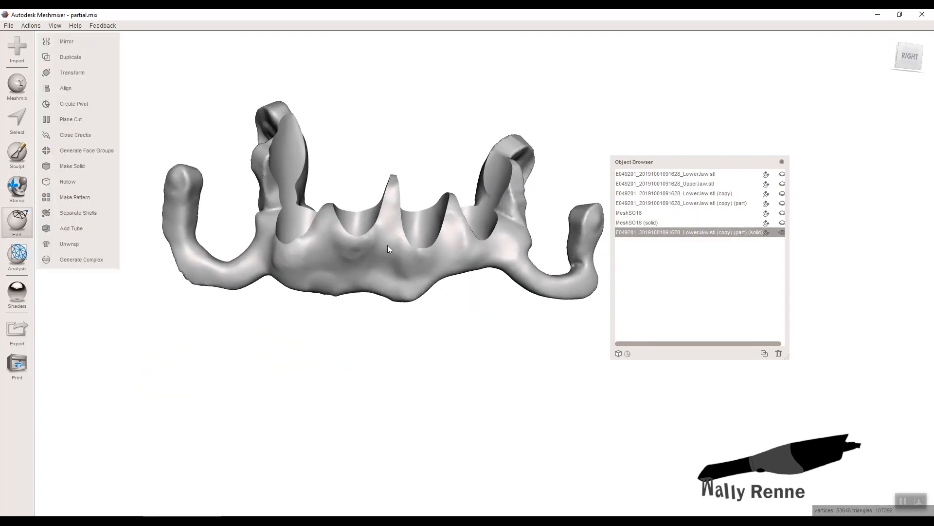
Bring the solid incisors back into view and sculpt the framework around the sockets with the Inflate brush.
mouse_move(387, 244)
right_mouse_down()
mouse_move(414, 259)
mouse_move(384, 268)
right_mouse_up()
left_click(782, 222)
left_click(17, 154)
left_click(70, 62)
left_click(145, 141)
mouse_move(311, 282)
right_mouse_down()
mouse_move(348, 270)
mouse_move(329, 239)
right_mouse_up()
mouse_move(425, 268)
right_mouse_down()
mouse_move(459, 327)
mouse_move(484, 296)
mouse_move(428, 287)
right_mouse_up()
Refine the framework around the incisor sockets with the Attract brush.
left_click(69, 63)
left_click(179, 181)
right_click_drag(433, 255, 355, 390)
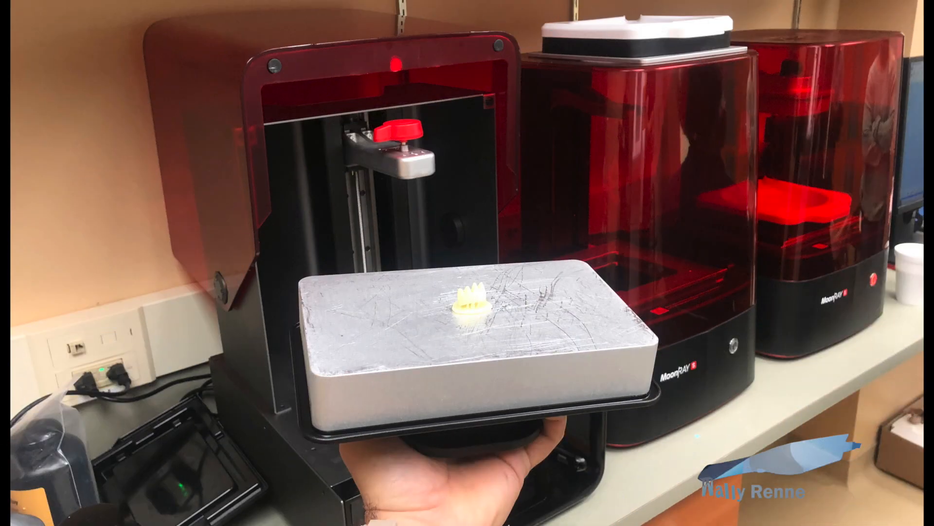